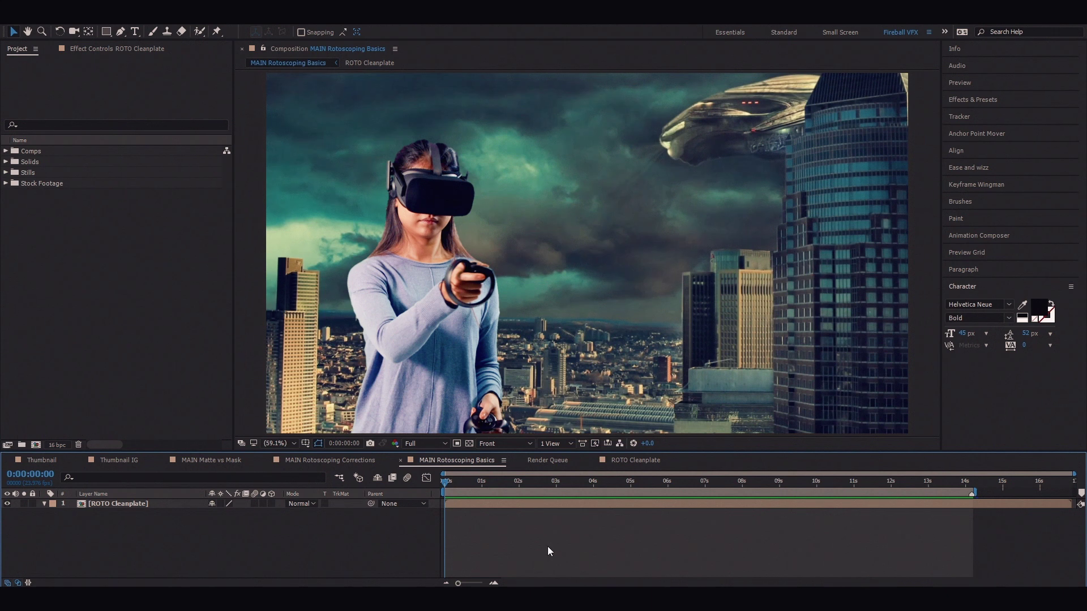
Preview the composition, then select the ROTO Cleanplate layer.
key(space)
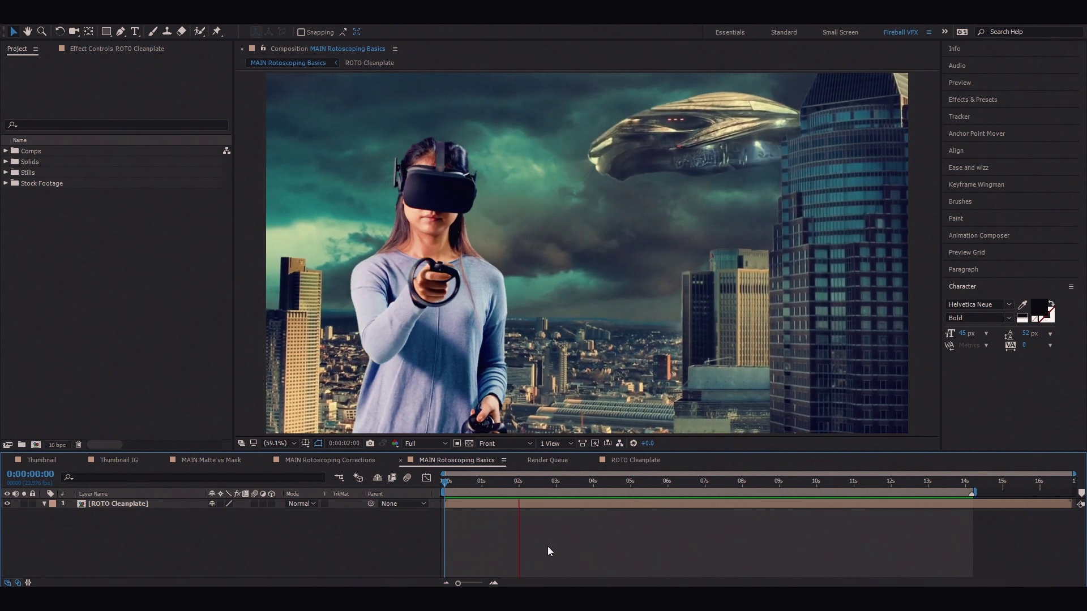
key(space)
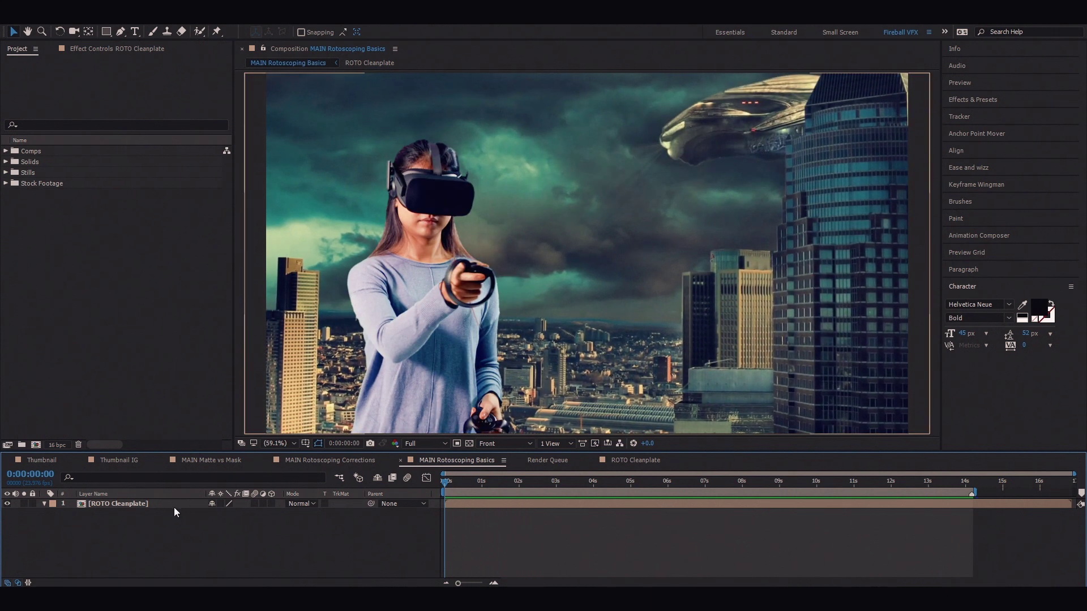
click(172, 505)
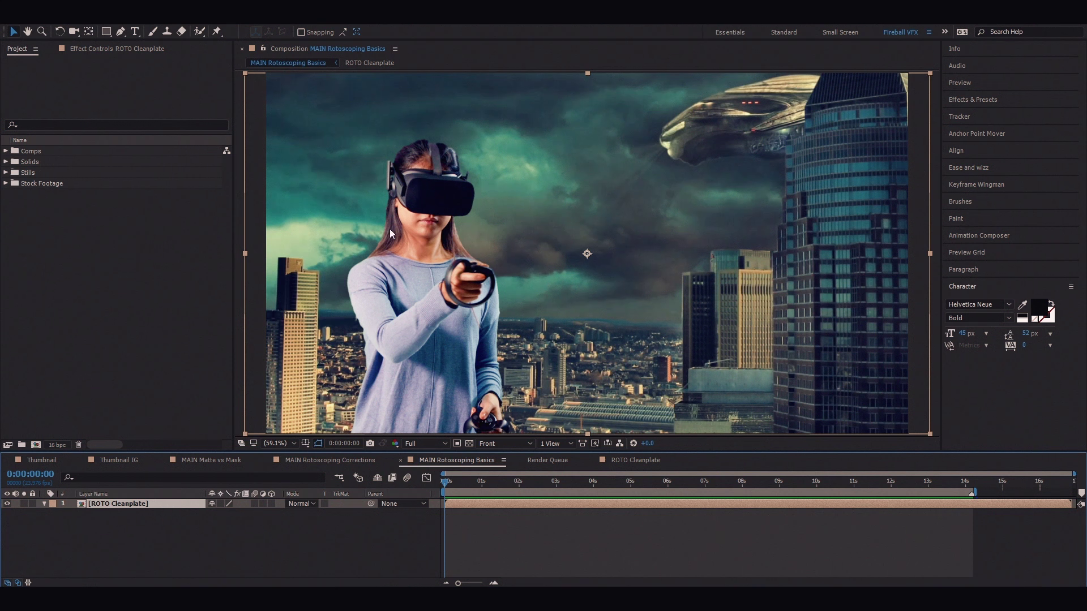
Start Mask 1 with the Pen tool, tracing from the girl's lower left edge over her head.
click(122, 32)
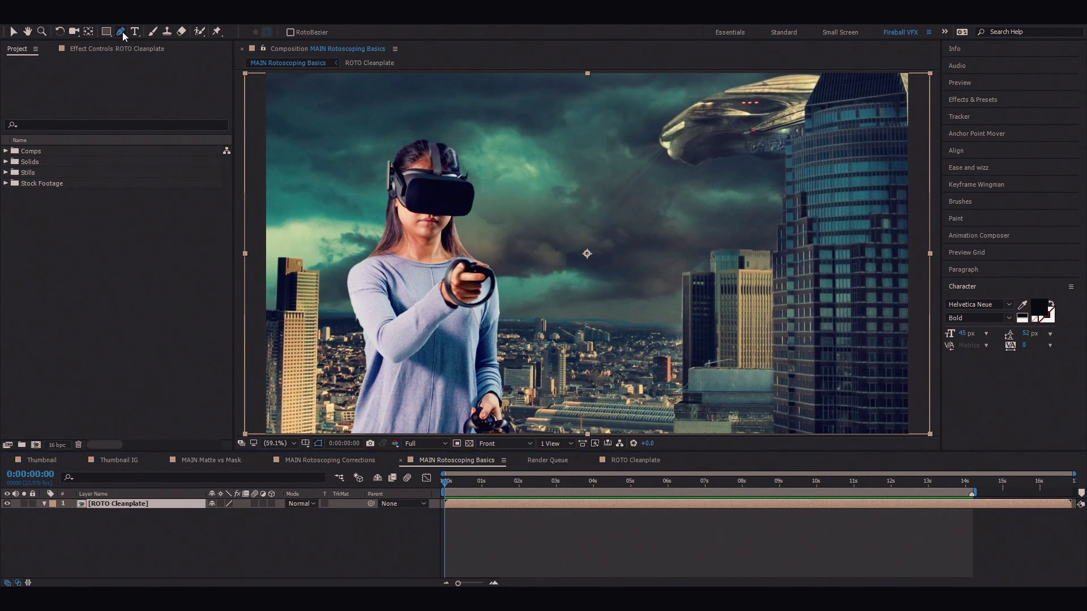
click(351, 431)
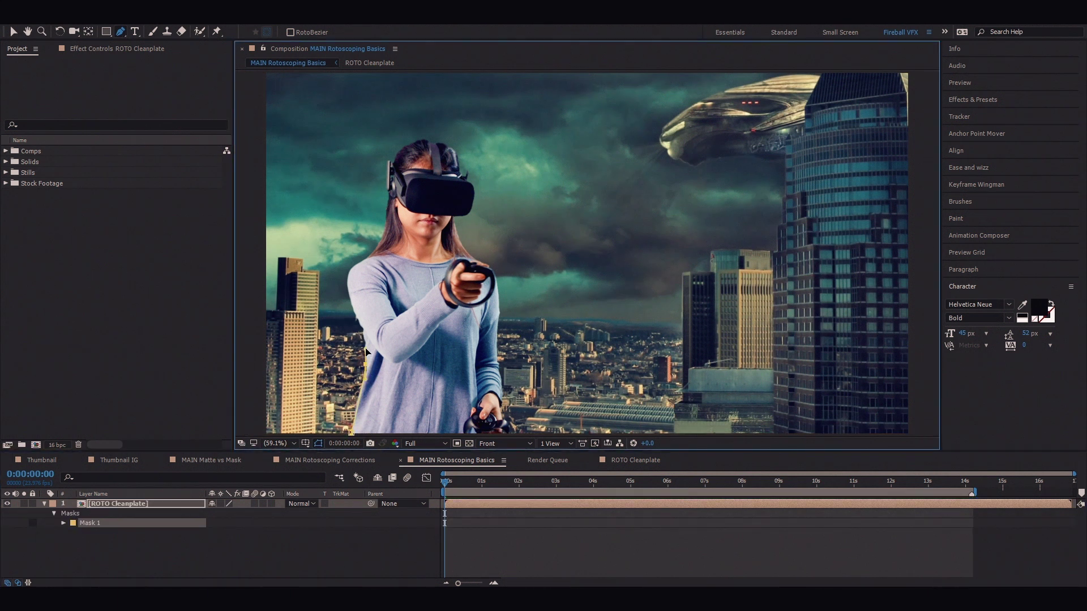
click(351, 295)
drag(373, 249, 387, 245)
drag(415, 139, 437, 138)
click(458, 175)
Trace Mask 1 down her right side around the arm, close it, and check the cutout on transparency.
drag(480, 264, 520, 288)
click(497, 330)
click(497, 351)
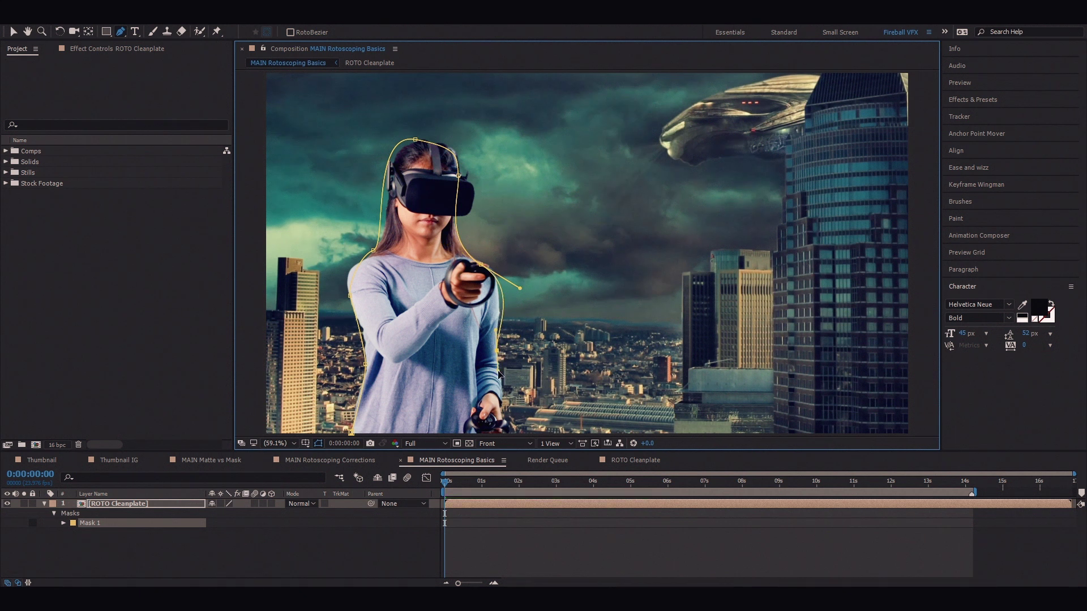
click(503, 431)
click(351, 431)
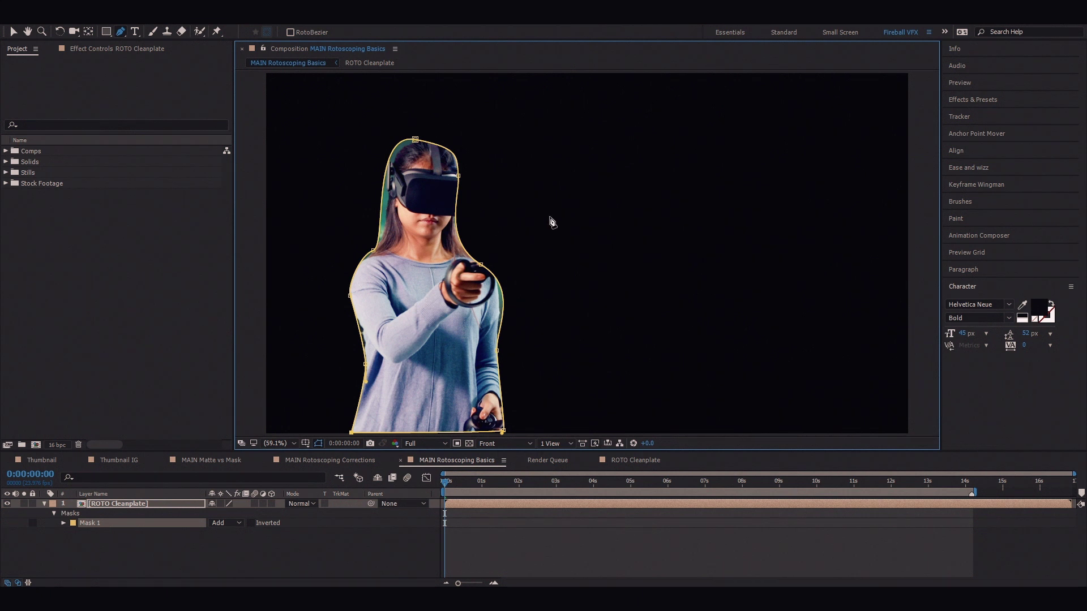
click(469, 443)
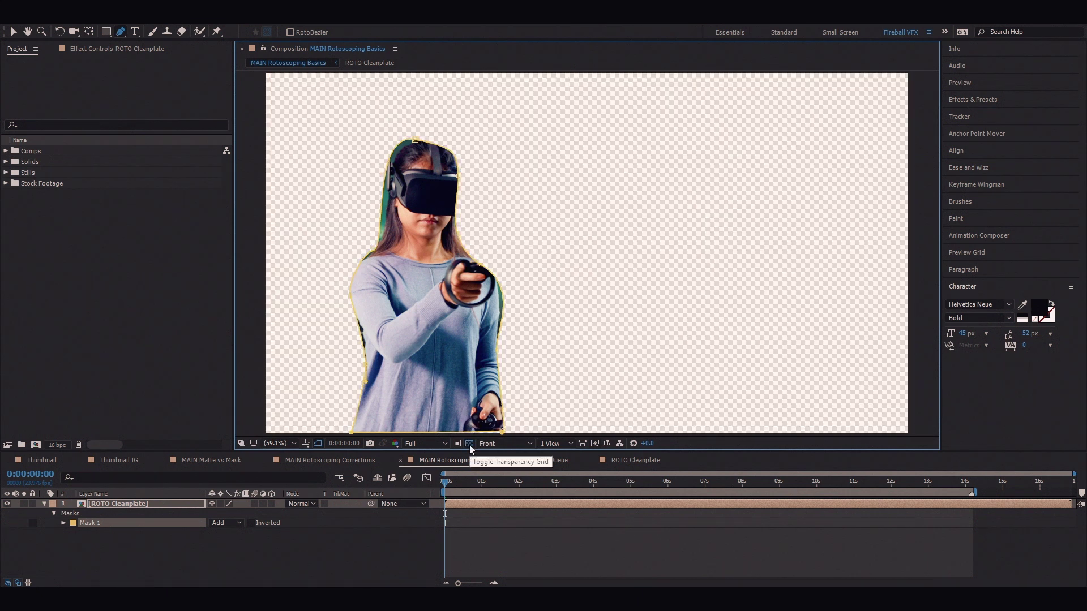
click(469, 443)
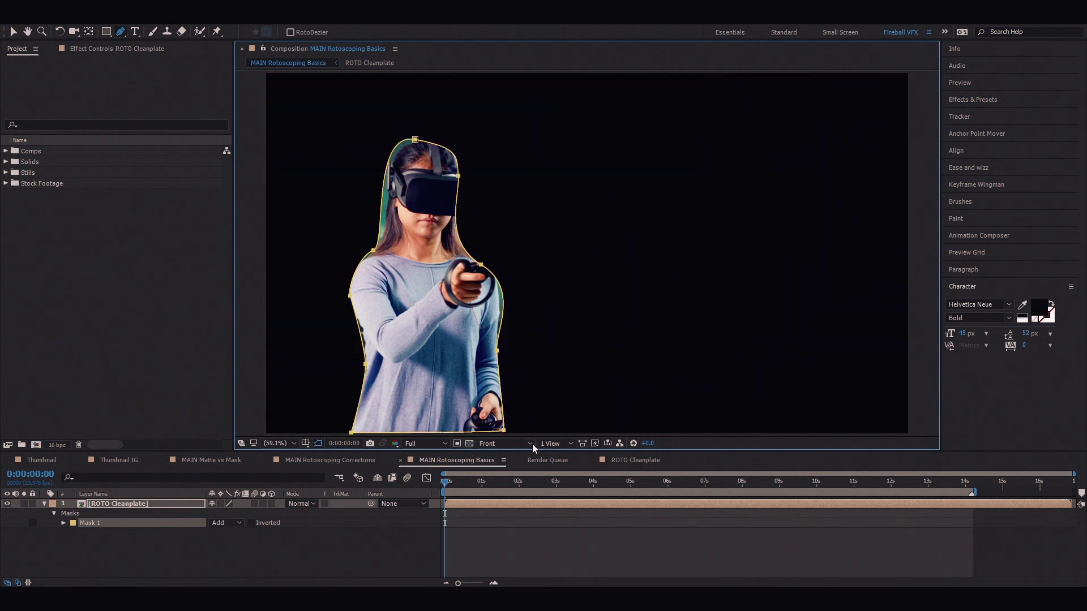
Draw two extra test masks on ROTO Cleanplate: Mask 2 in the sky and Mask 3 below it.
click(489, 501)
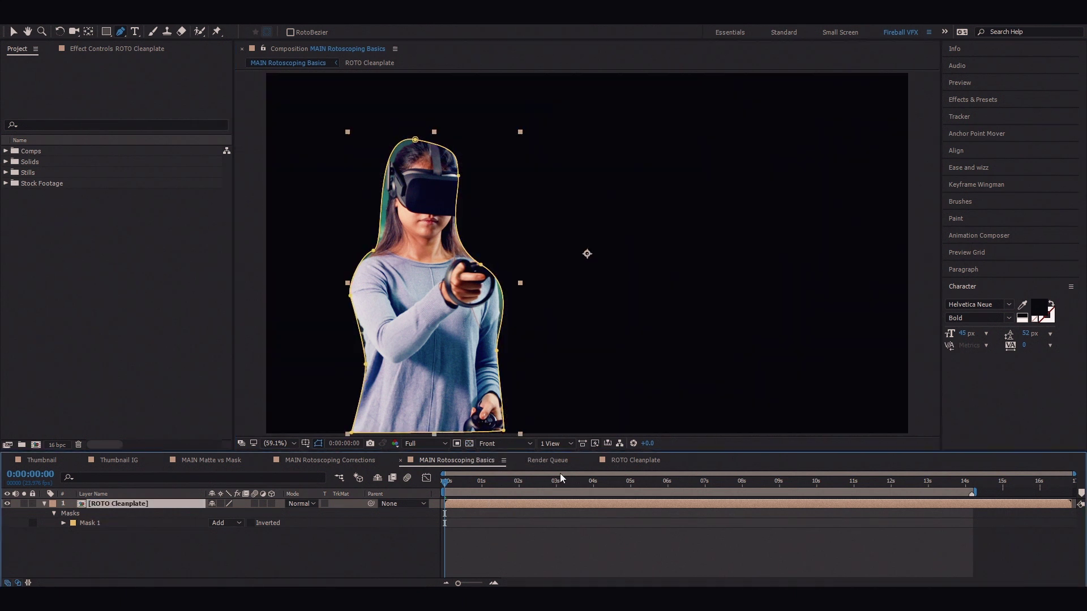
click(692, 259)
drag(702, 150, 780, 146)
drag(800, 275, 735, 291)
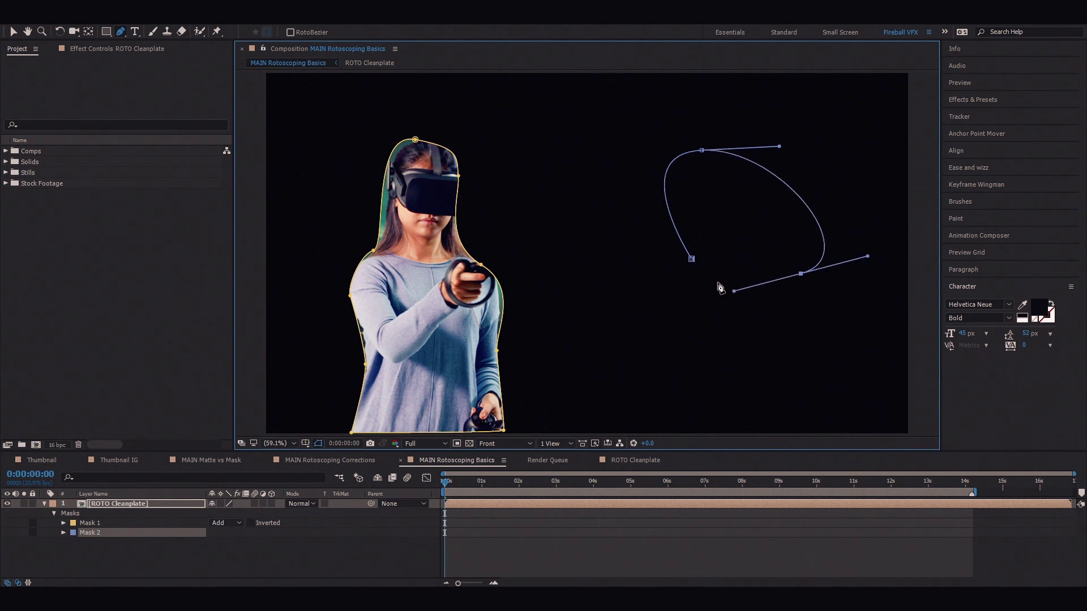
click(692, 259)
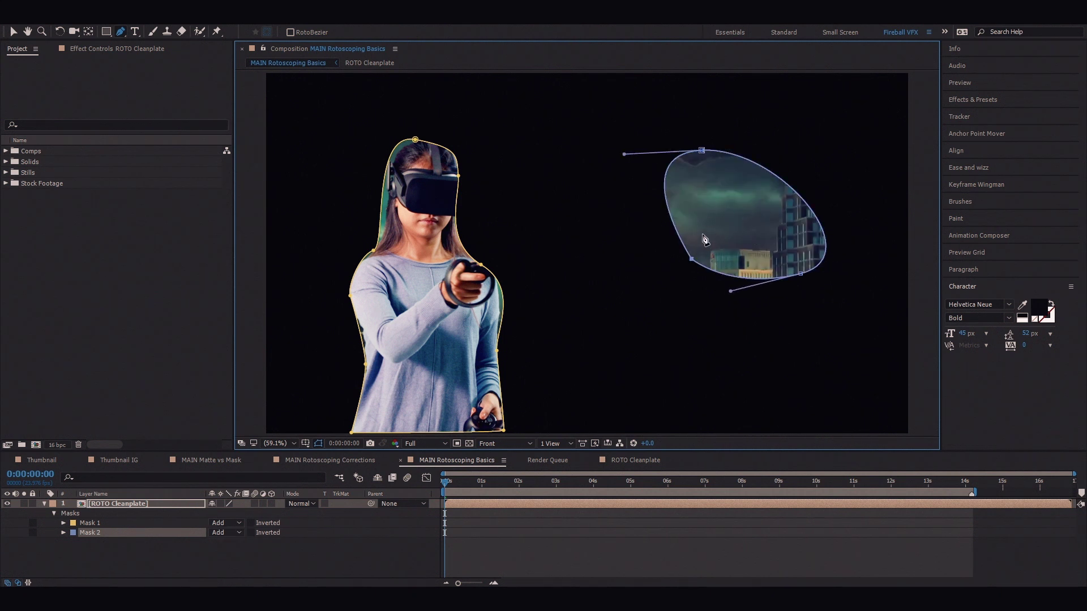
click(539, 325)
drag(654, 322, 686, 372)
drag(593, 399, 546, 375)
click(539, 325)
Inspect the masks' Path, Opacity and Expansion properties using M and MM.
click(111, 504)
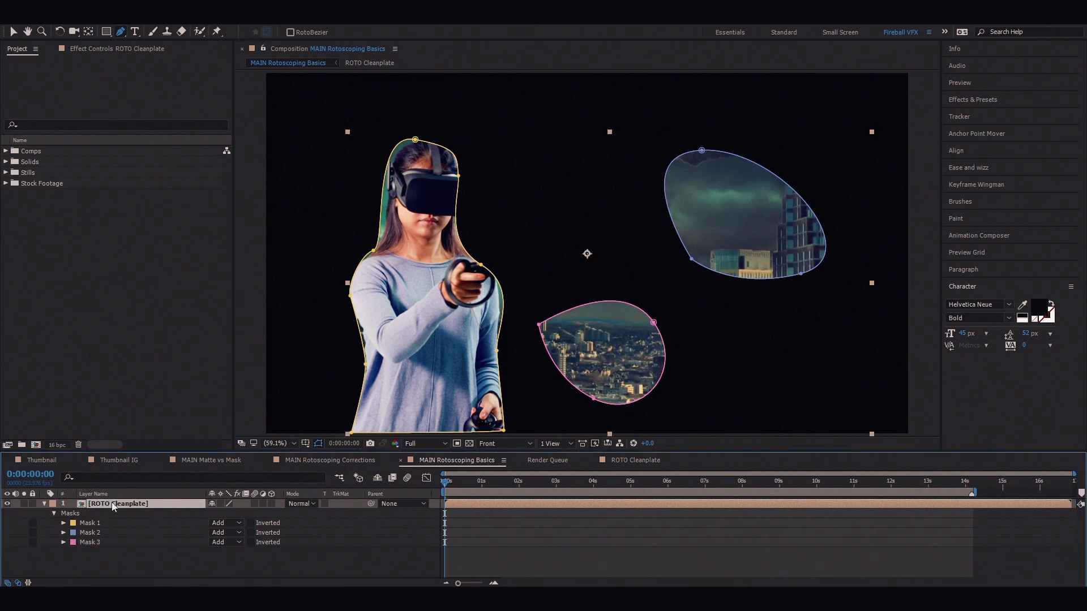
key(m)
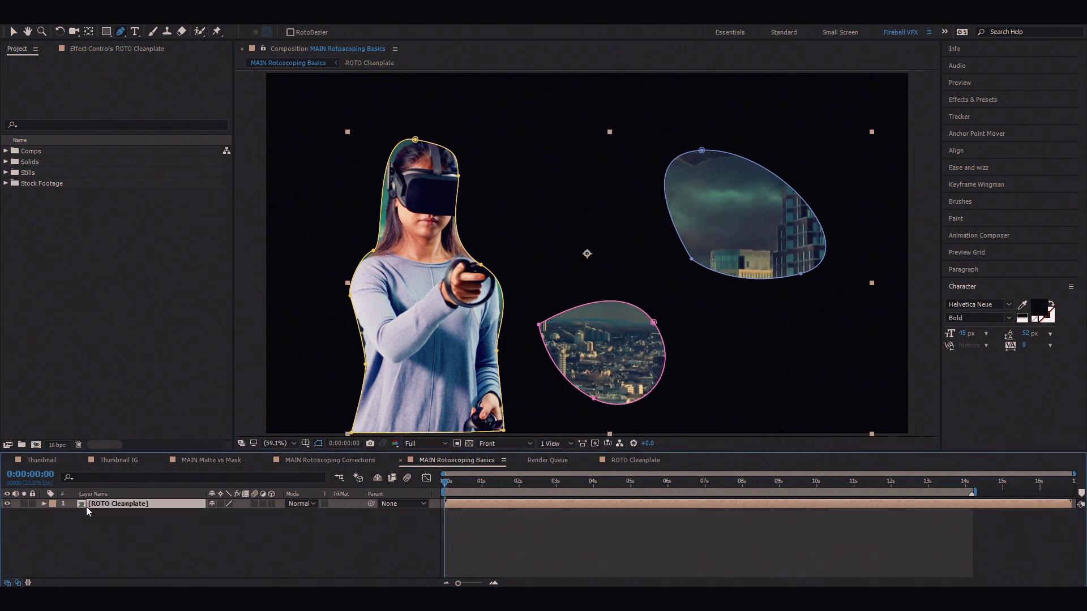
key(m)
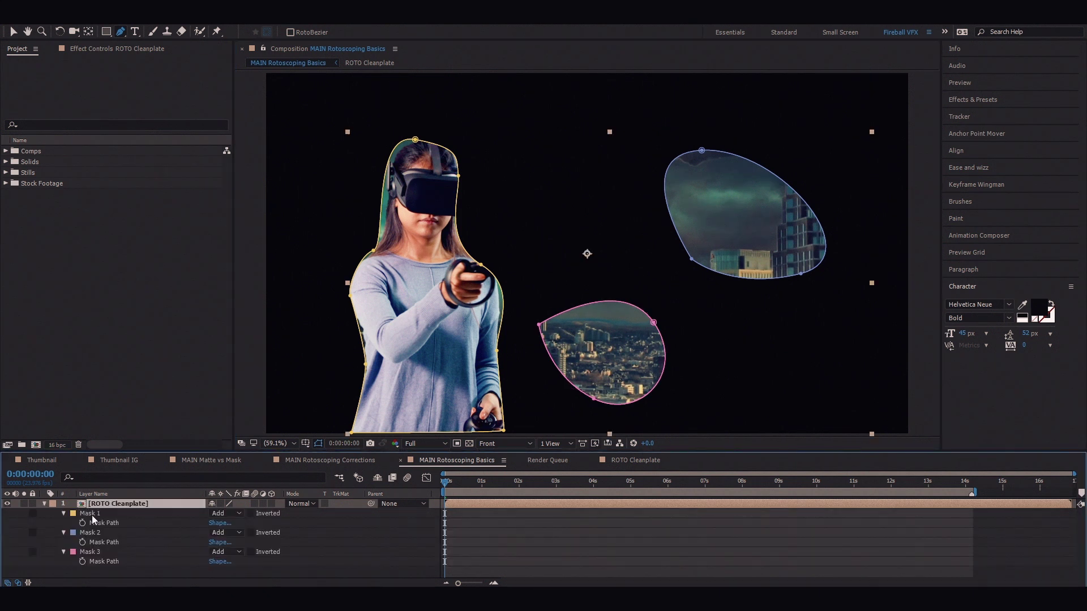
click(45, 504)
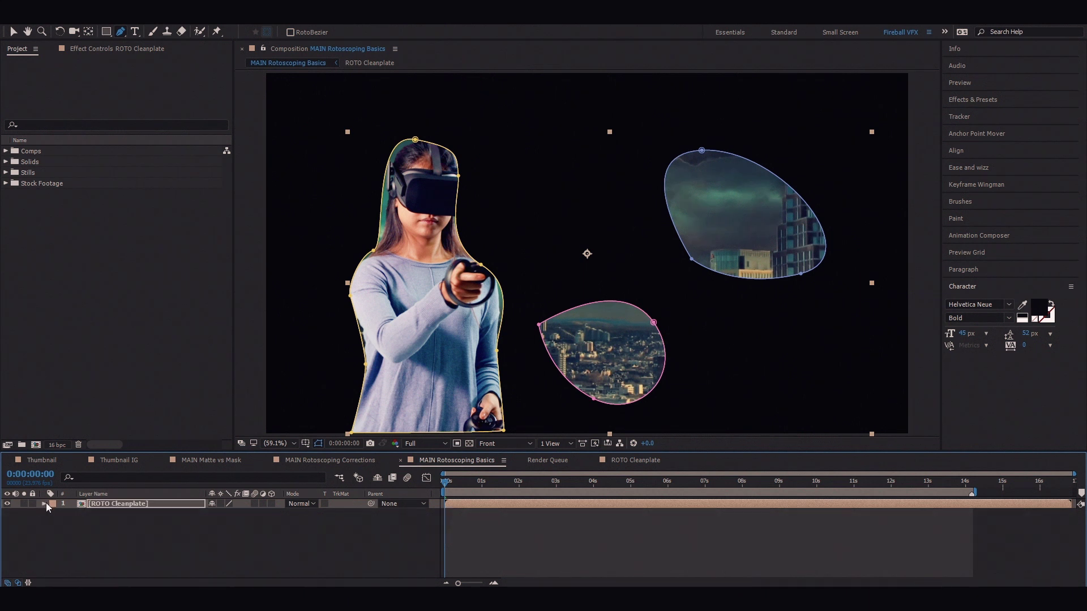
click(44, 504)
click(54, 513)
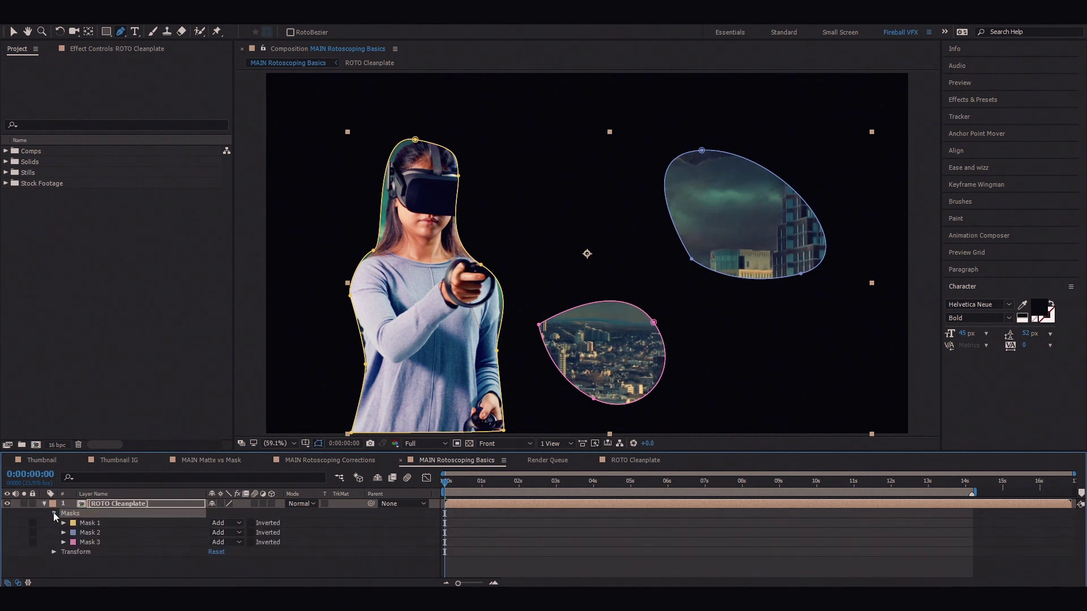
key(m)
key(m)
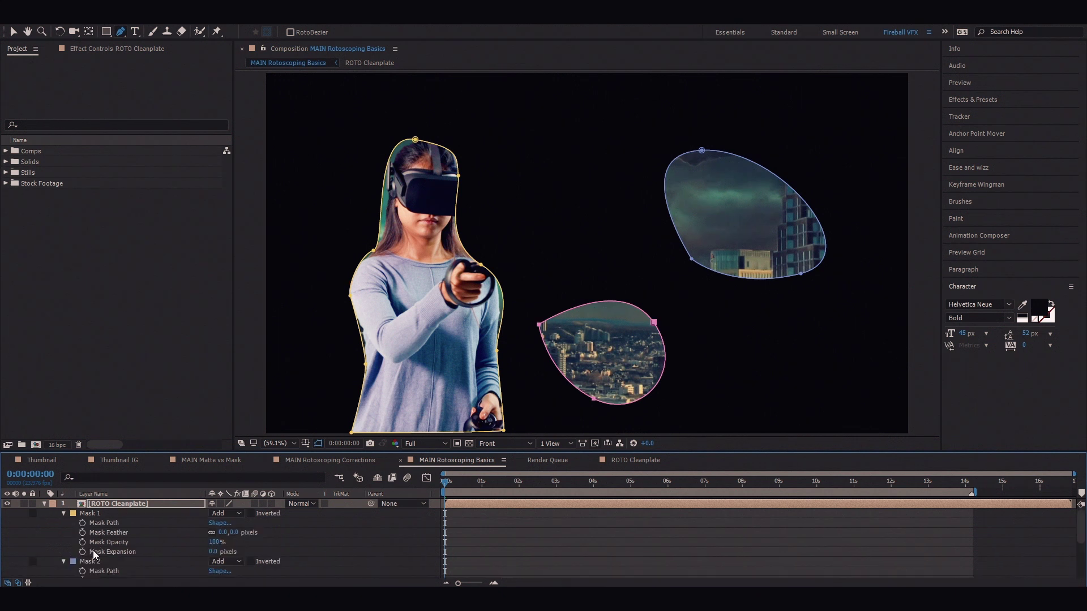
click(98, 541)
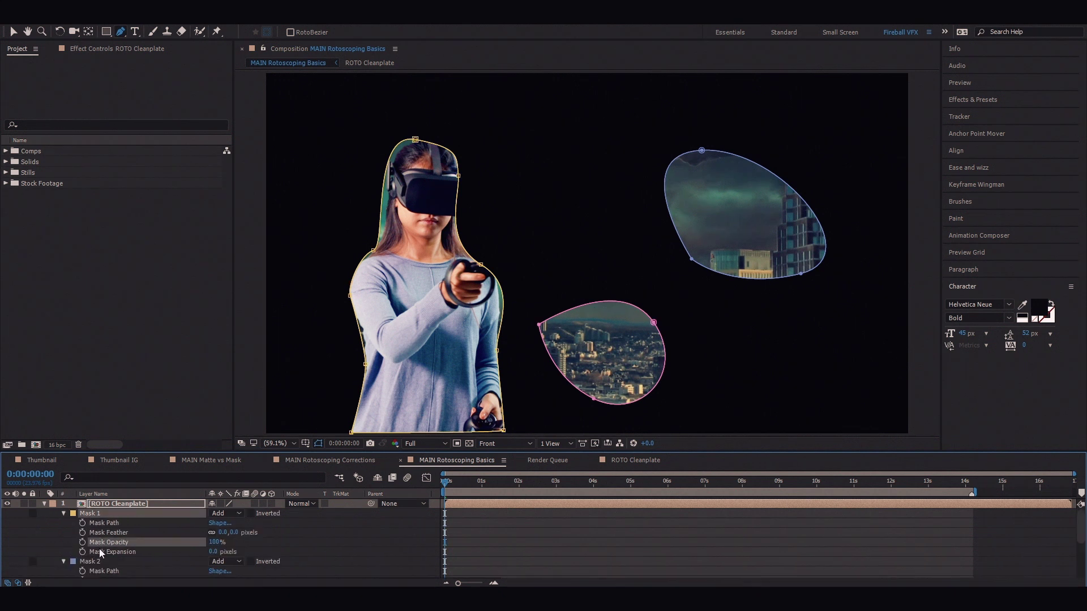
click(100, 552)
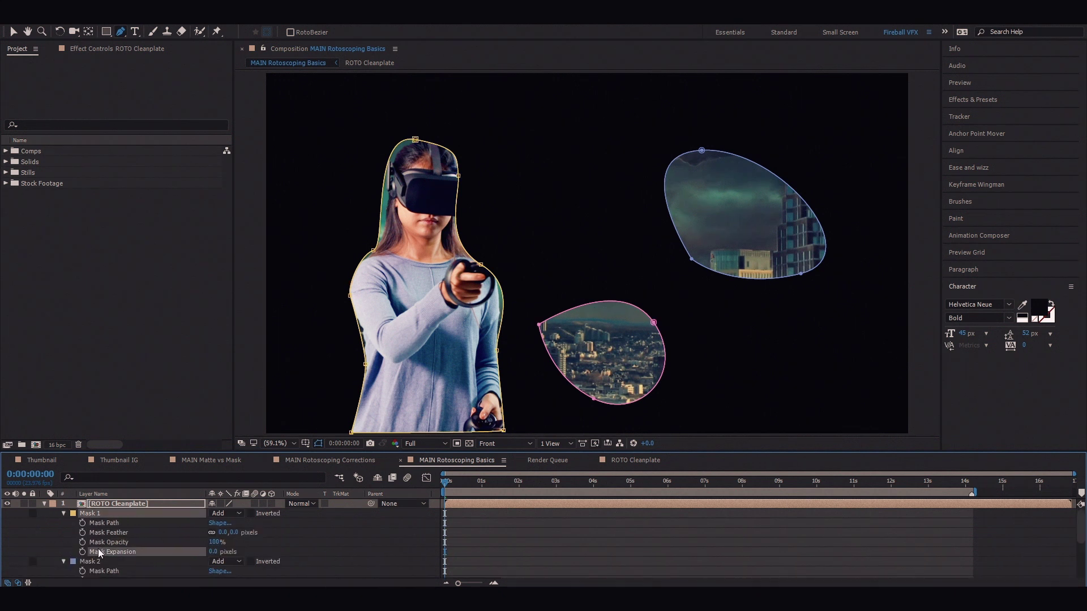
key(m)
Delete Mask 2 and Mask 3, then preview the remaining Mask 1 cutout.
click(104, 534)
key(Delete)
click(103, 535)
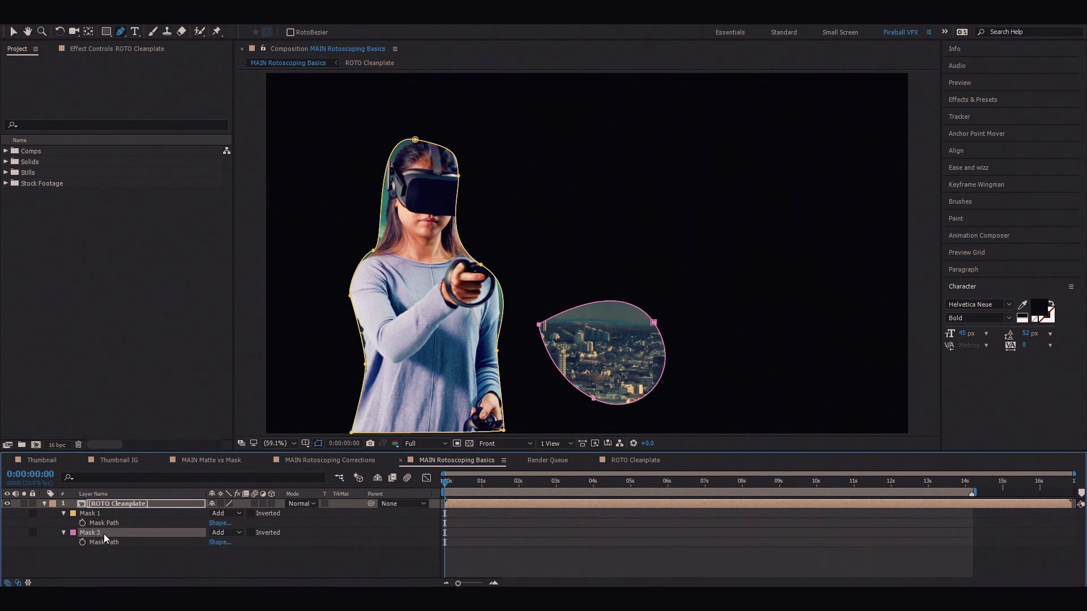
key(Delete)
key(space)
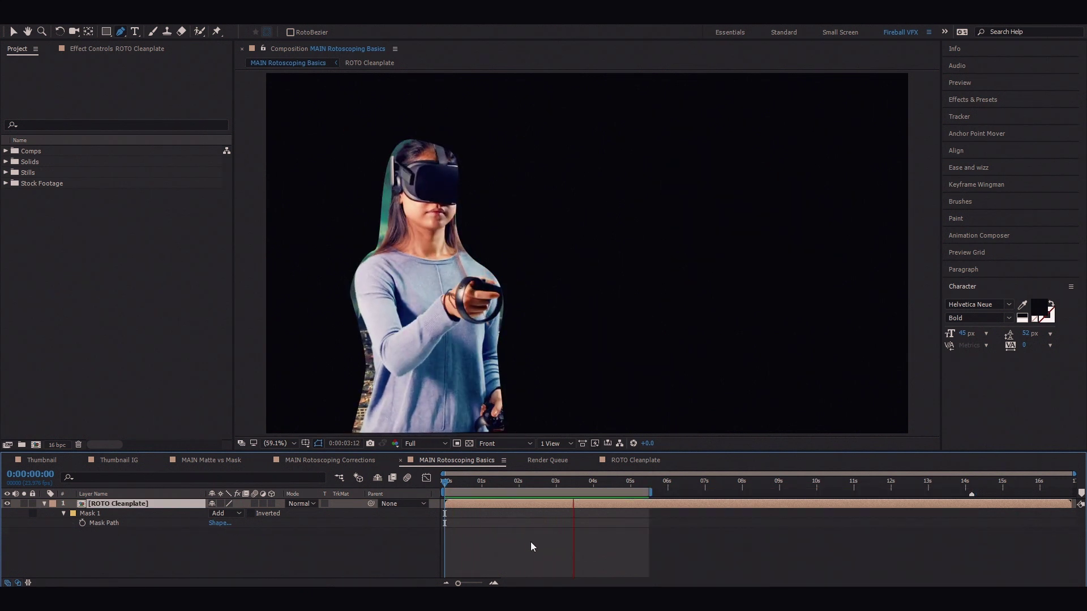
Nudge Mask 1's left-shoulder point and set a Mask Path keyframe at frame 0.
key(v)
click(376, 252)
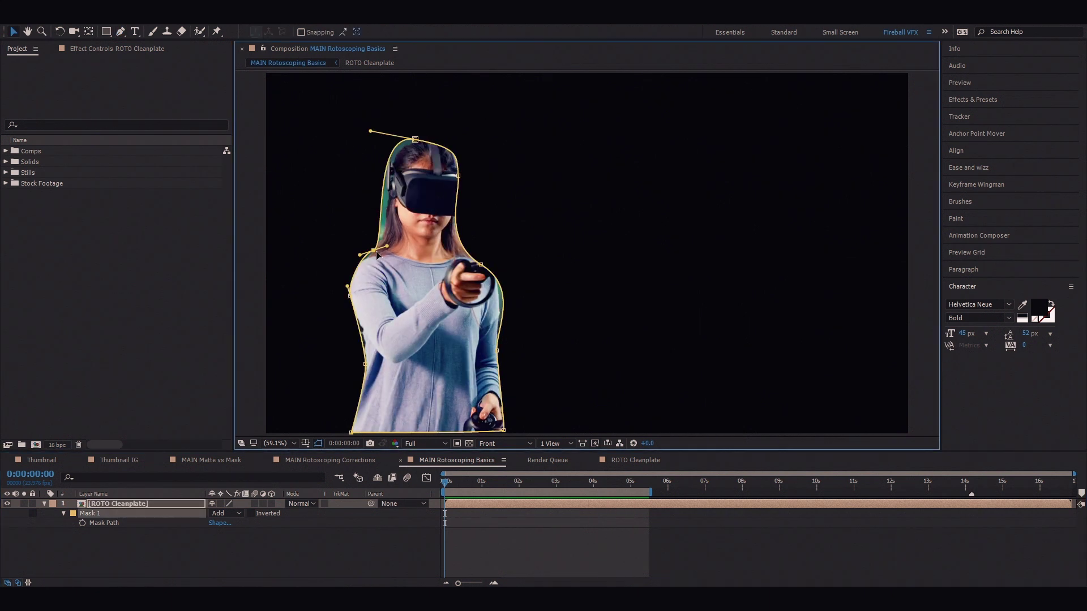
drag(368, 248, 376, 255)
click(93, 523)
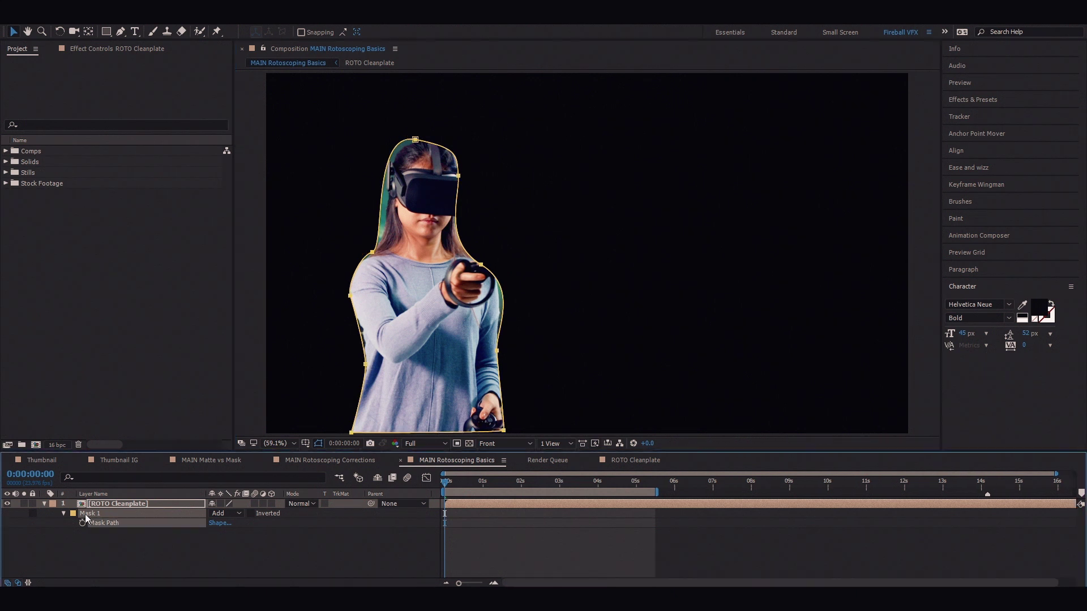
click(64, 514)
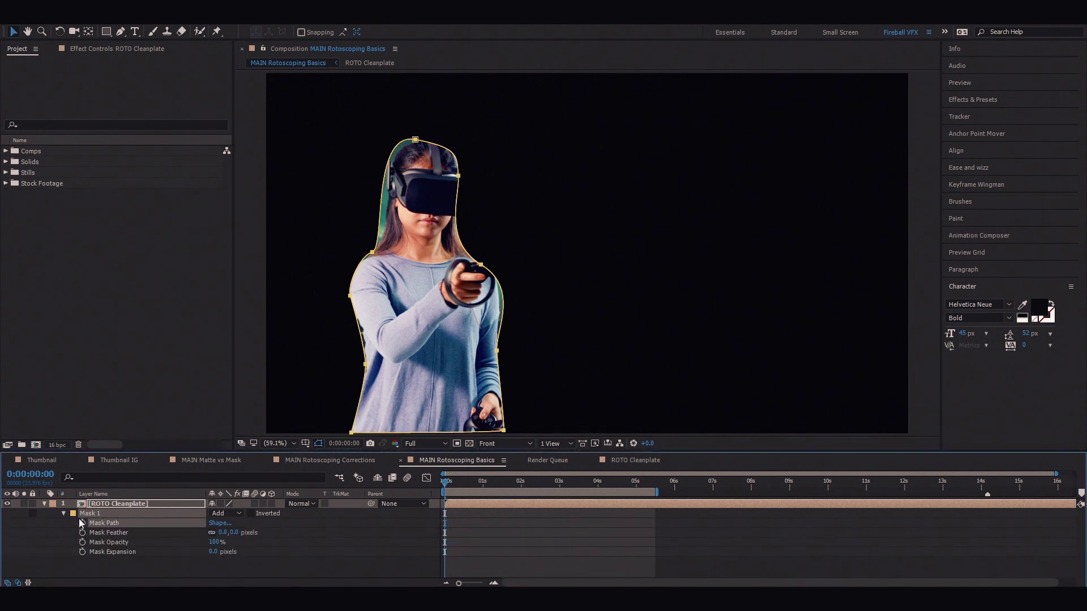
click(82, 524)
At frame 17, drag Mask 1's left, right and top vertices outward to fit her wider pose.
key(semicolon)
click(661, 481)
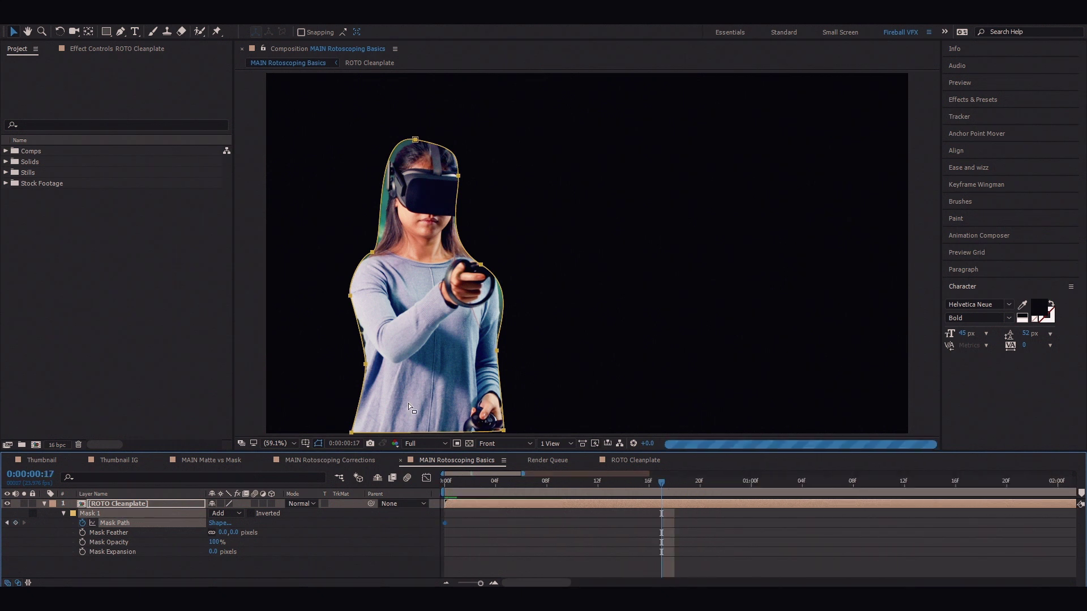
drag(372, 252, 339, 209)
drag(481, 264, 530, 216)
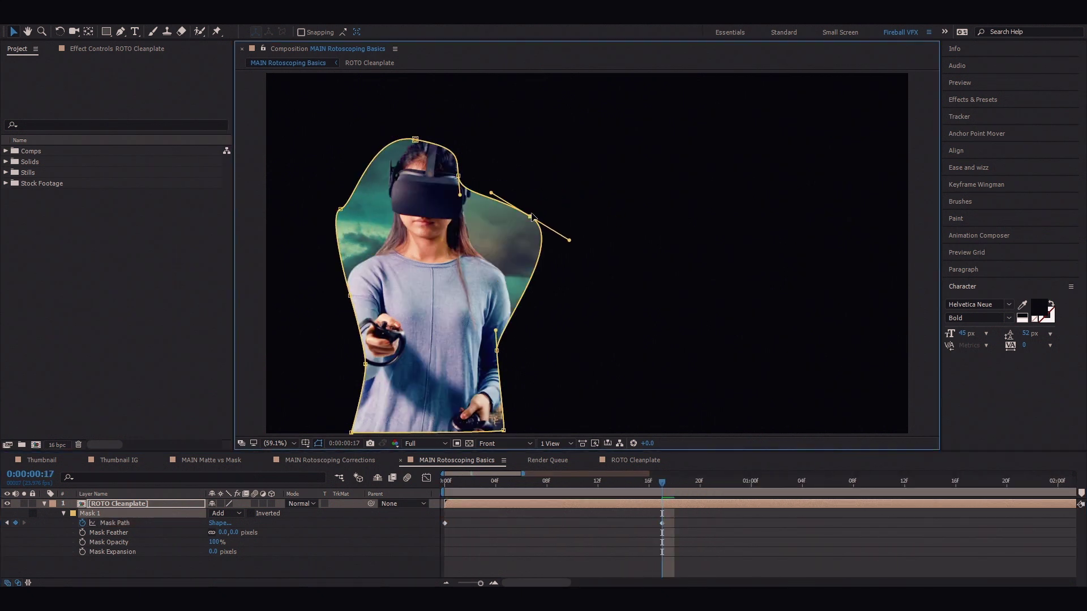
drag(458, 175, 488, 124)
drag(415, 140, 406, 102)
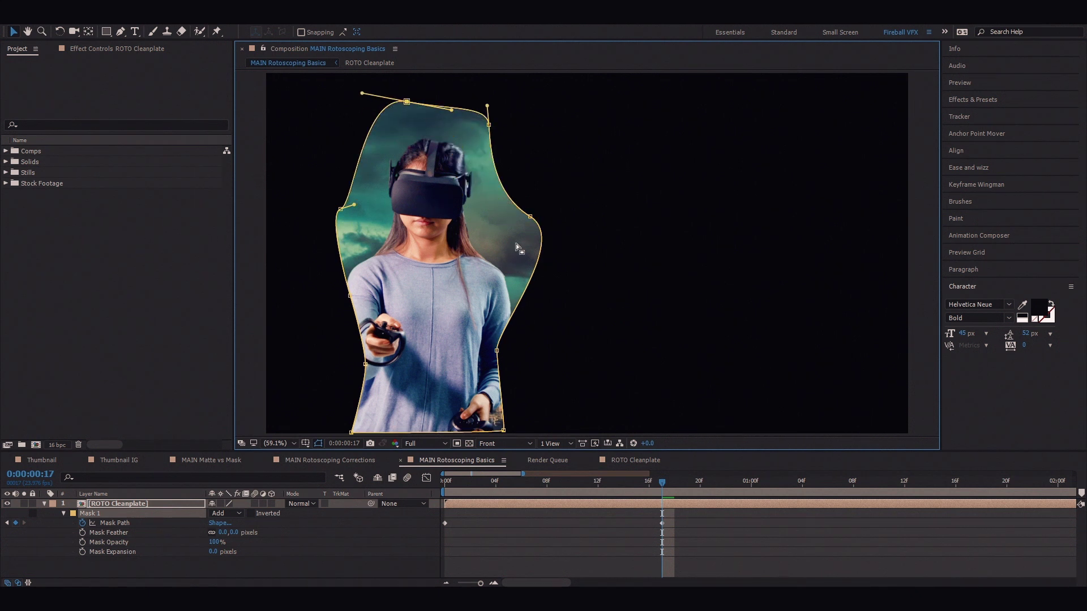
Scrub between the frame 0 and frame 17 keyframes to check the mask.
click(662, 524)
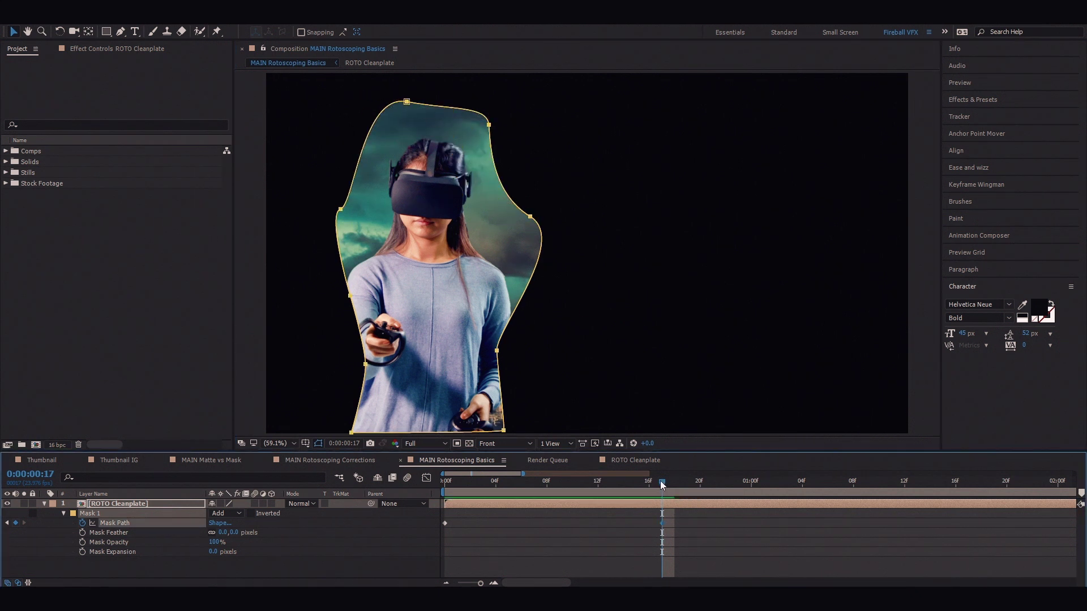
drag(660, 480, 340, 495)
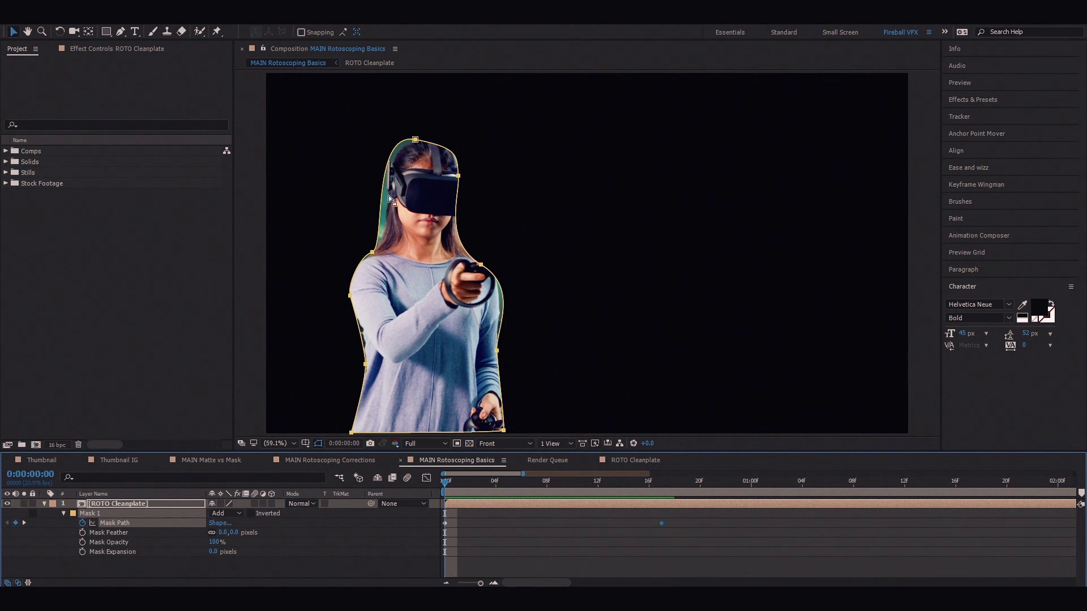
click(446, 523)
drag(448, 486, 671, 514)
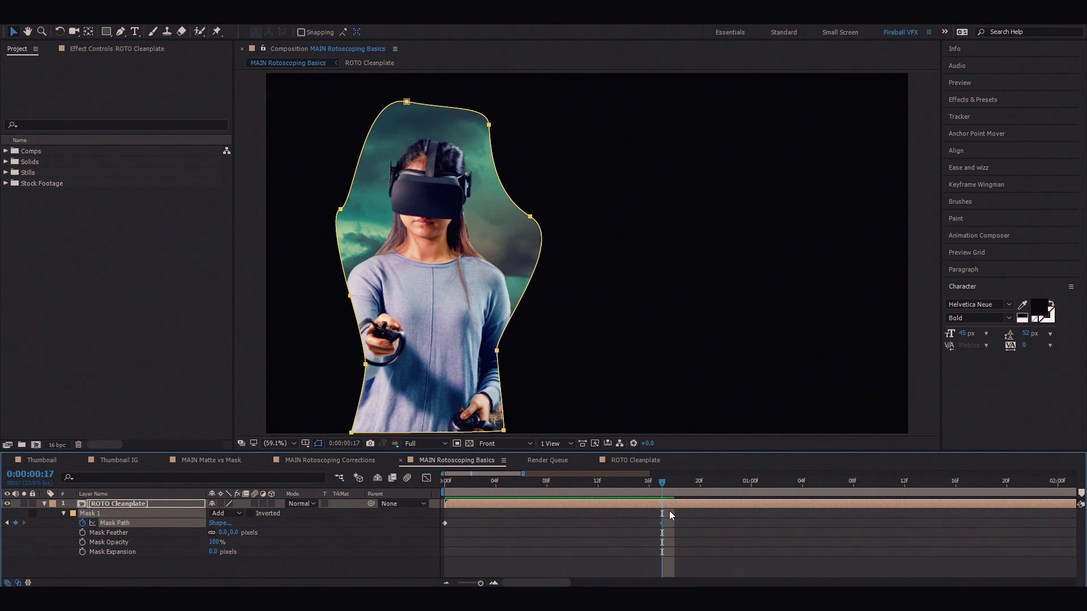
At frame 7, pull the mask vertex out around the girl's left elbow.
drag(671, 514, 508, 514)
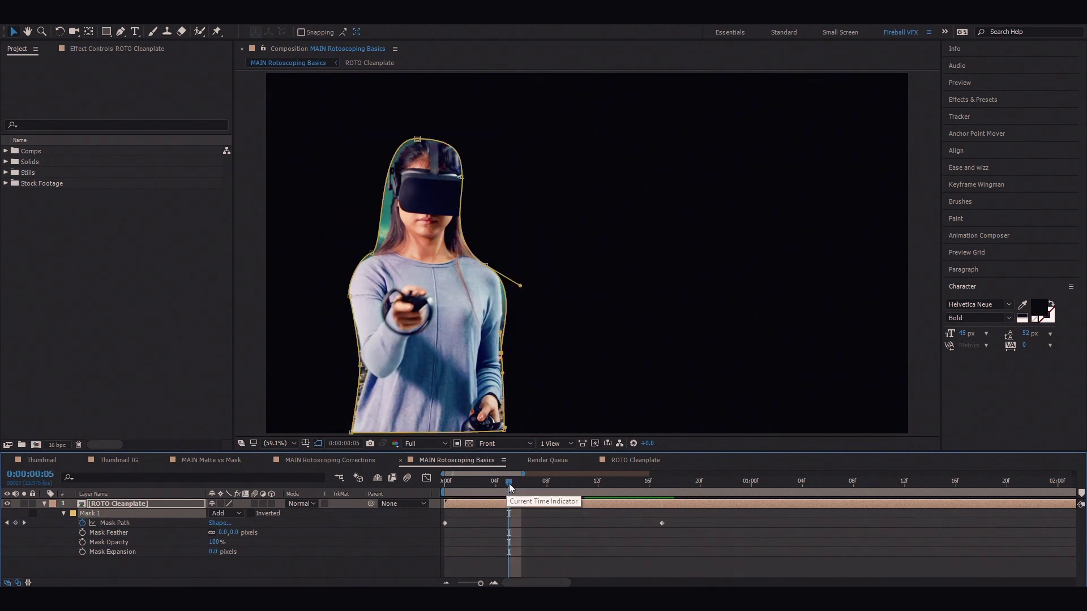
drag(508, 484, 533, 483)
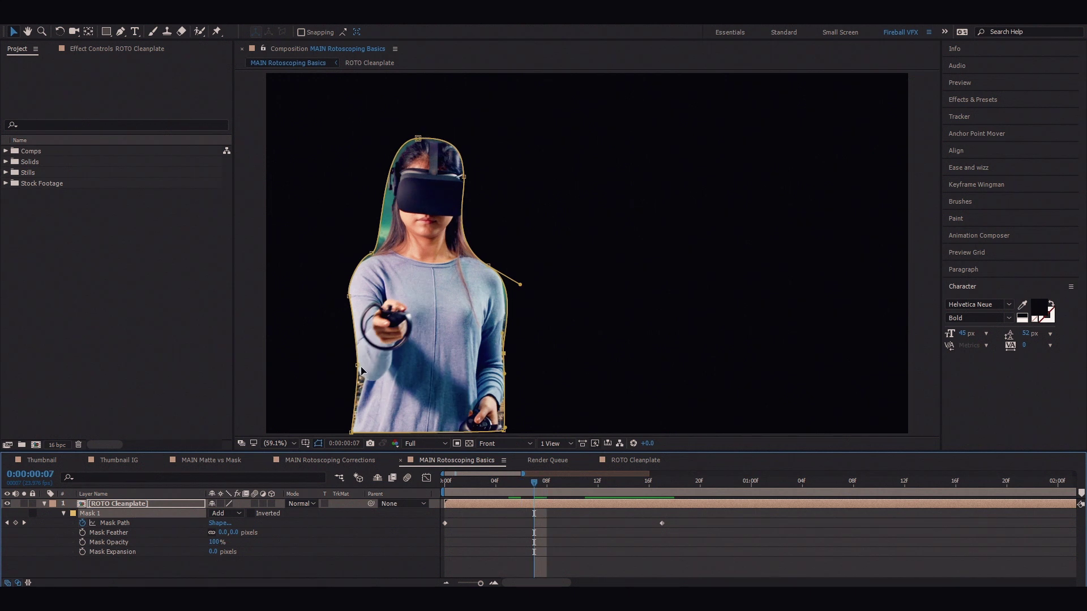
mouse_move(361, 371)
mouse_down()
mouse_move(342, 380)
mouse_move(372, 385)
mouse_up()
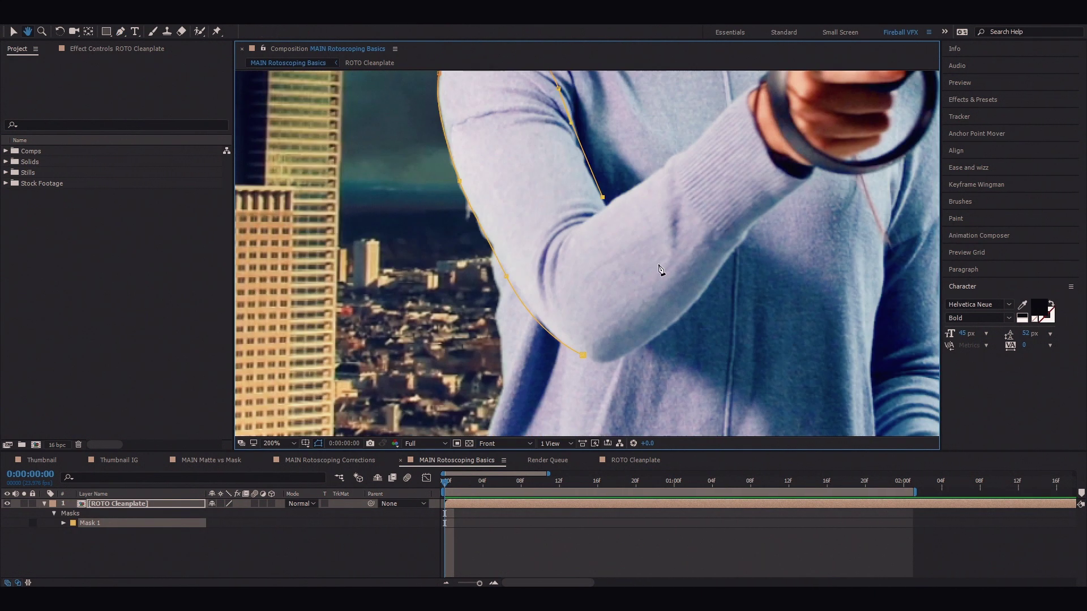
Close the new mask around the arm and set its mode to None.
click(592, 364)
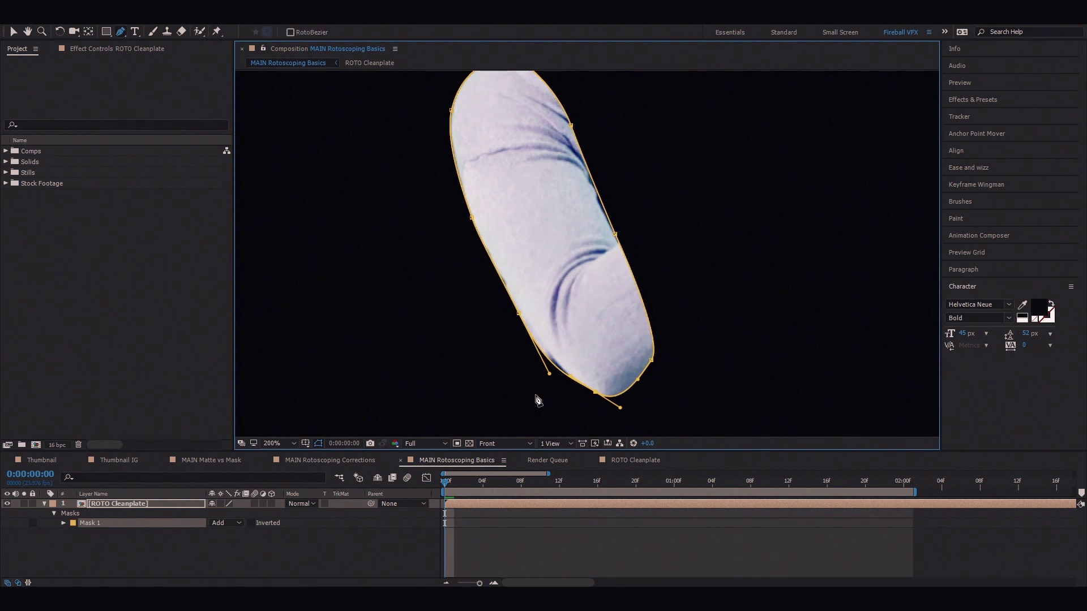
click(236, 524)
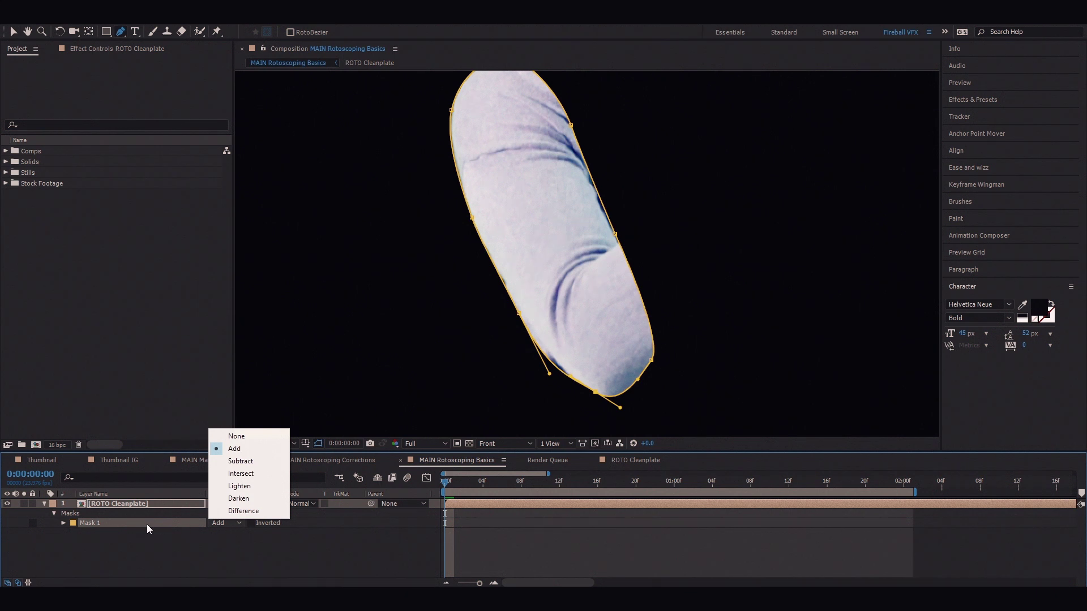
click(247, 438)
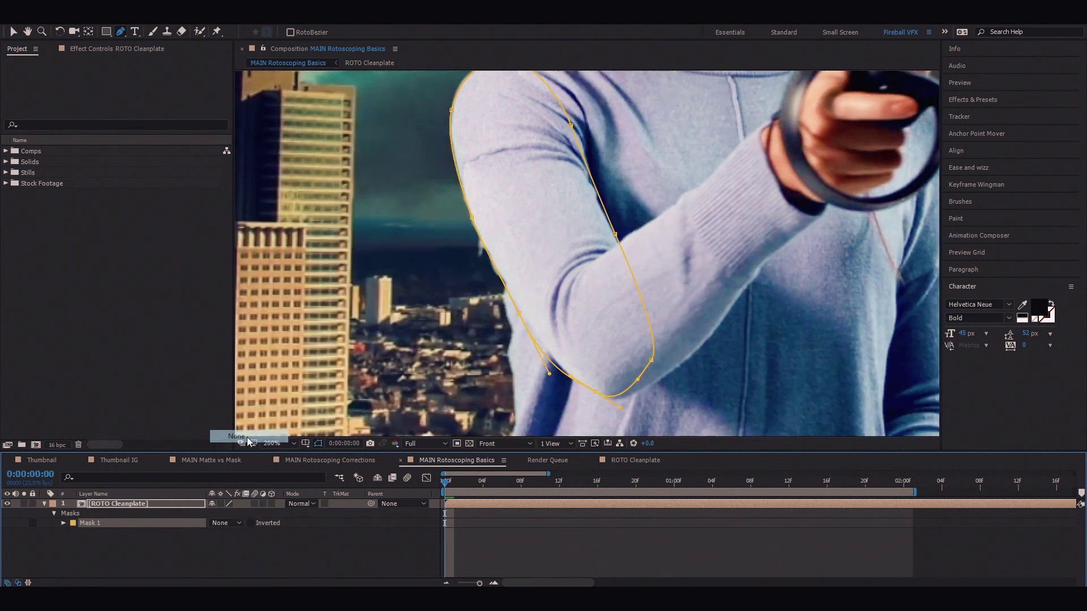
click(222, 523)
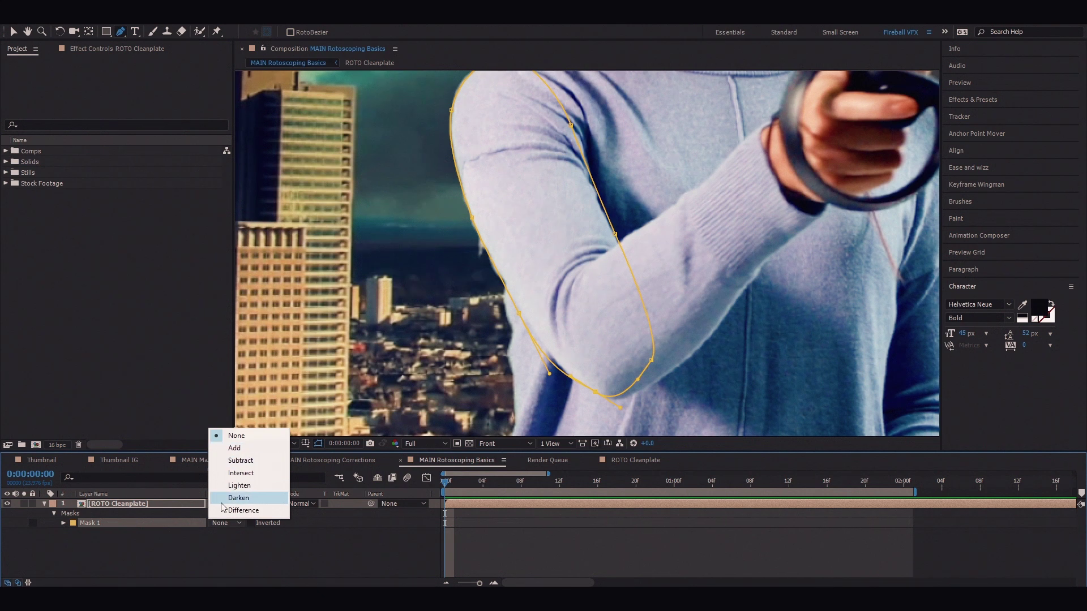
key(Escape)
key(v)
Keyframe the arm mask's path at frame 0 and move forward in time.
click(64, 514)
click(105, 523)
click(82, 523)
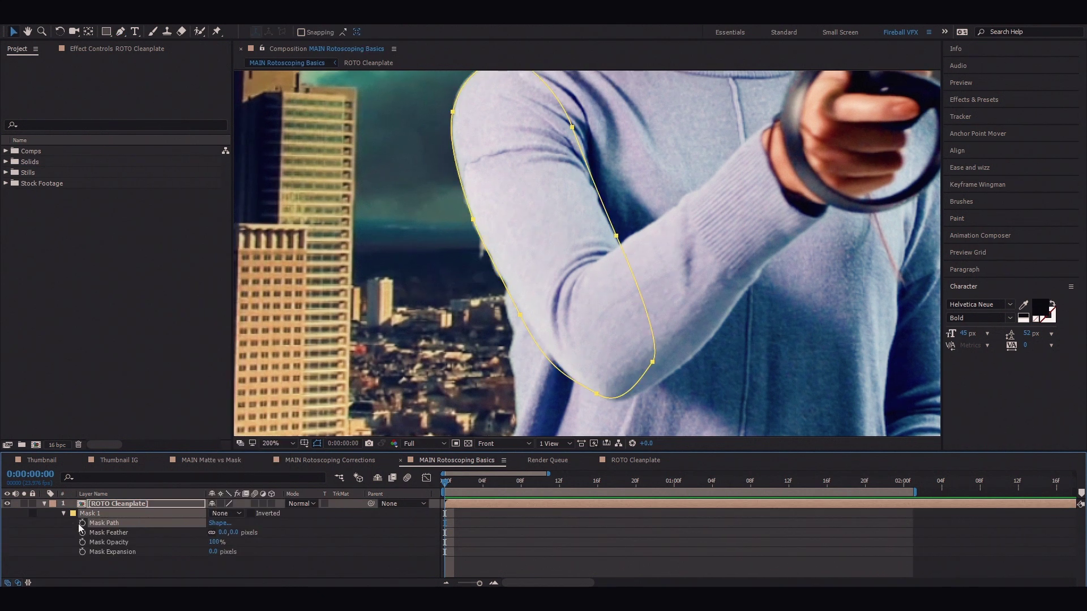
key(Page_Down)
key(Page_Down)
drag(477, 485, 560, 482)
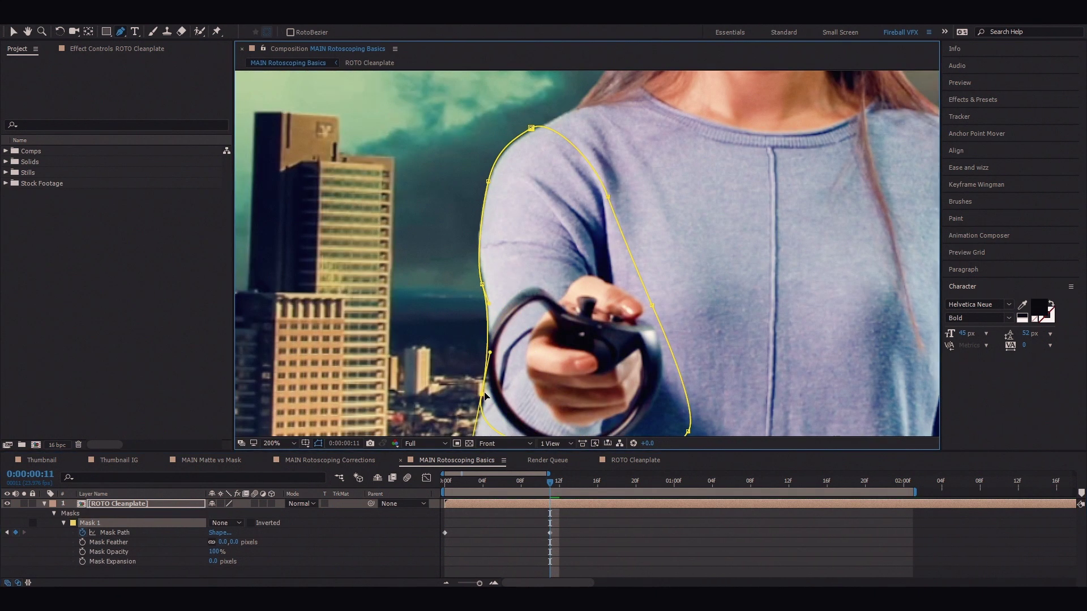
Reshape the arm mask's vertices to fit the outstretched arm at frame 11.
click(502, 289)
drag(708, 326, 609, 393)
drag(671, 200, 613, 227)
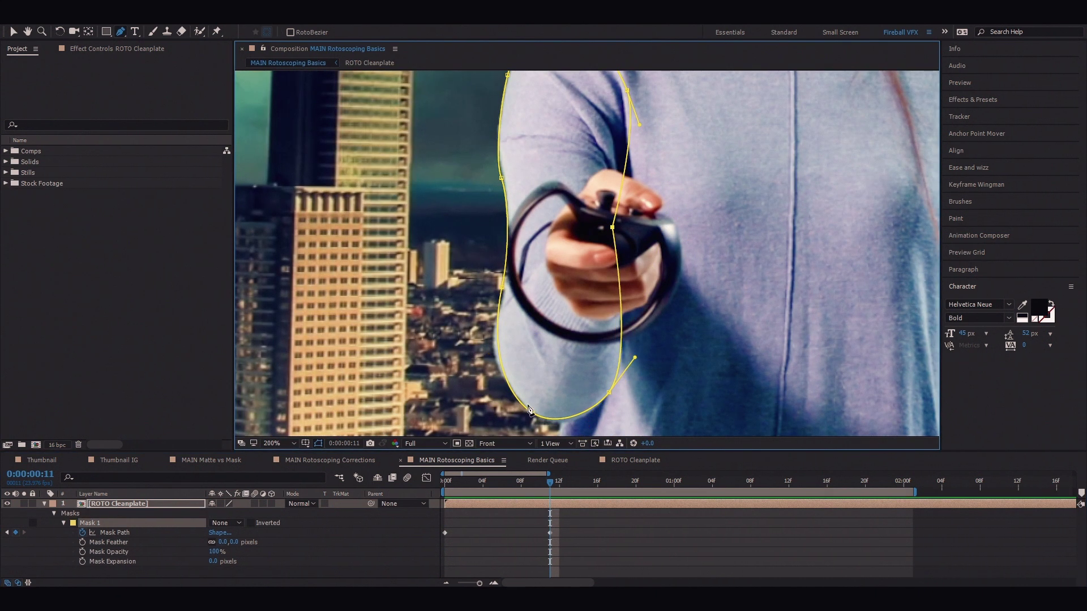
drag(651, 357, 540, 420)
Refine the arm mask at frames 2 and 7, check frame 9, then set its mode to Add.
drag(550, 500, 483, 479)
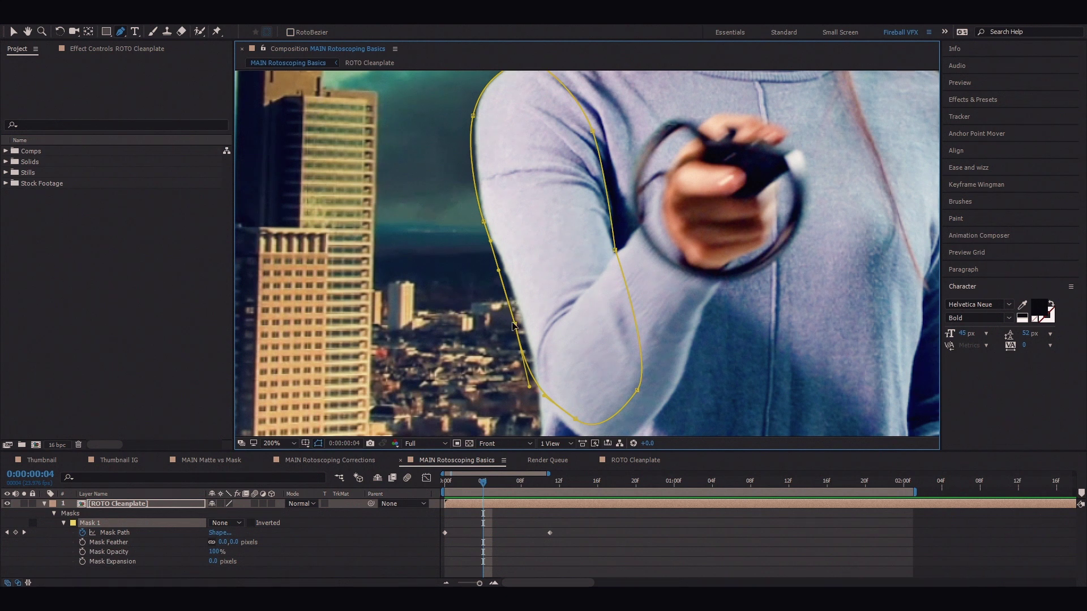
drag(517, 325, 523, 317)
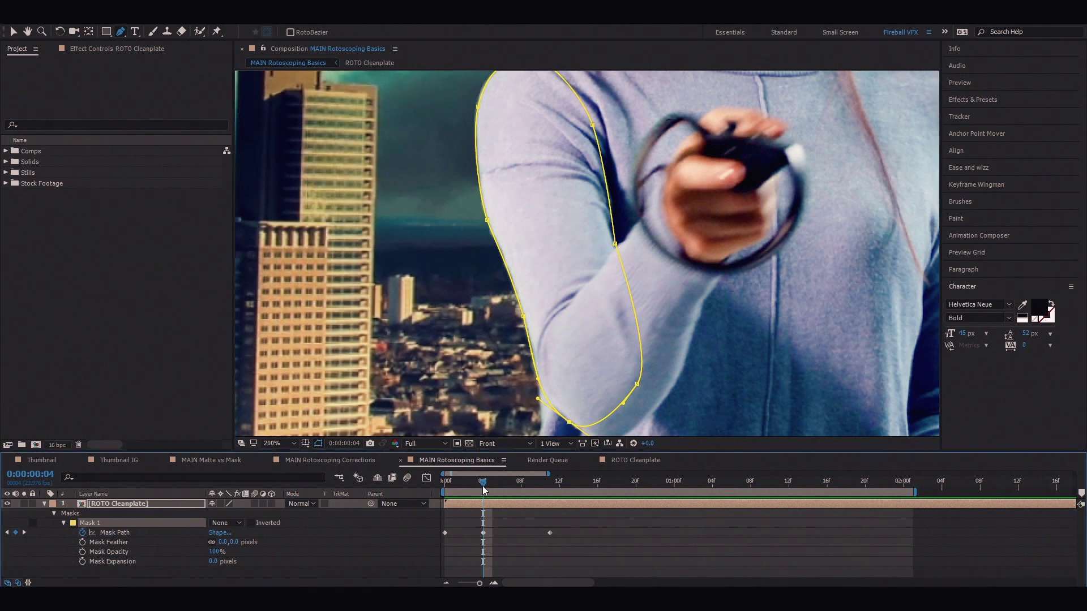
mouse_move(482, 481)
mouse_down()
mouse_move(444, 485)
mouse_move(469, 477)
mouse_up()
drag(525, 319, 531, 315)
drag(464, 482, 512, 481)
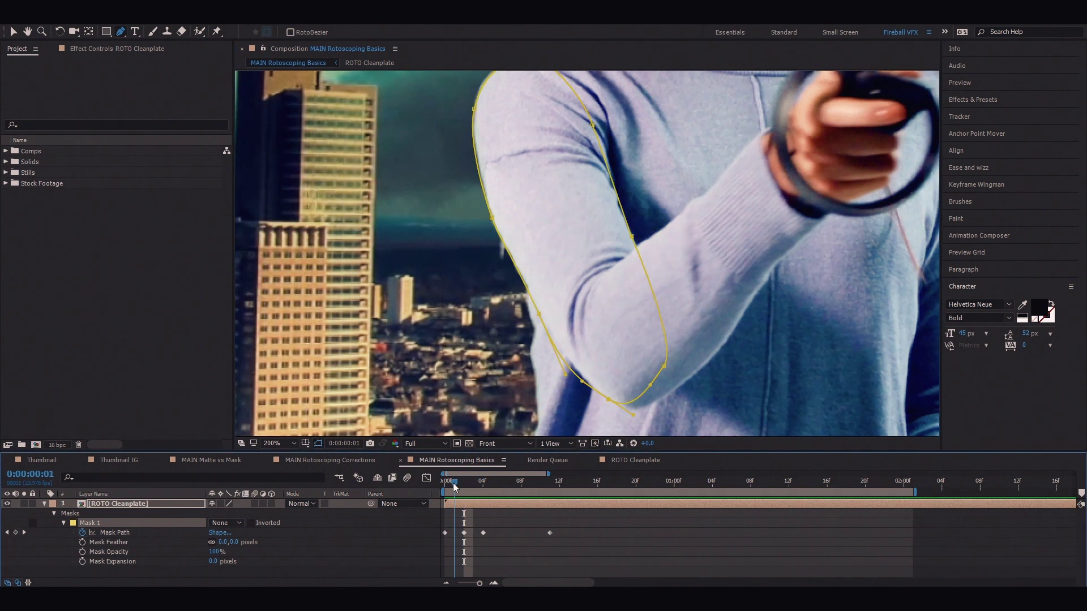
drag(488, 267, 487, 263)
drag(511, 481, 528, 484)
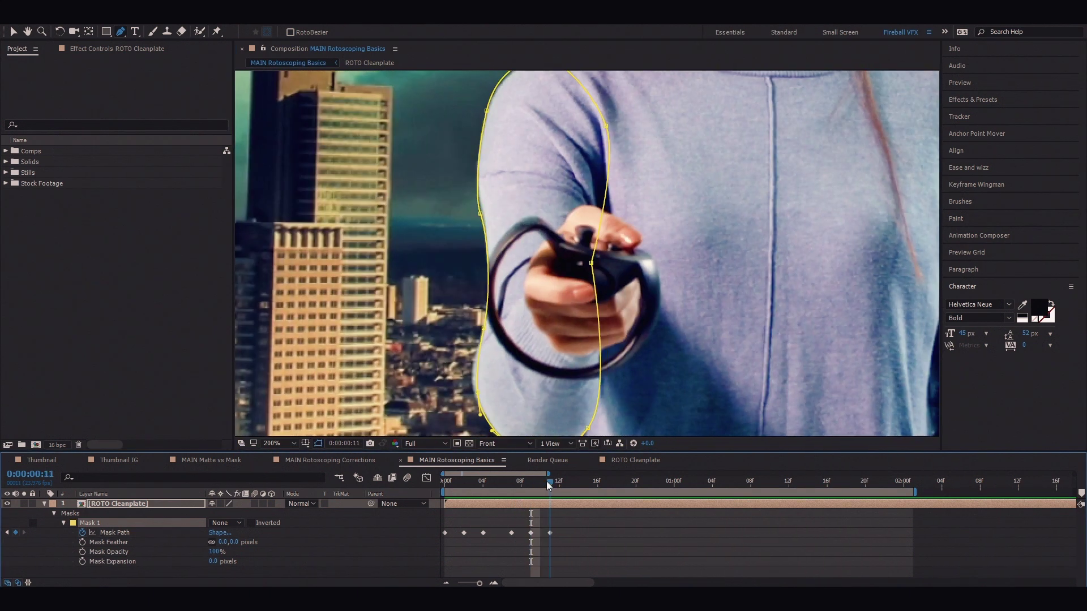
click(226, 523)
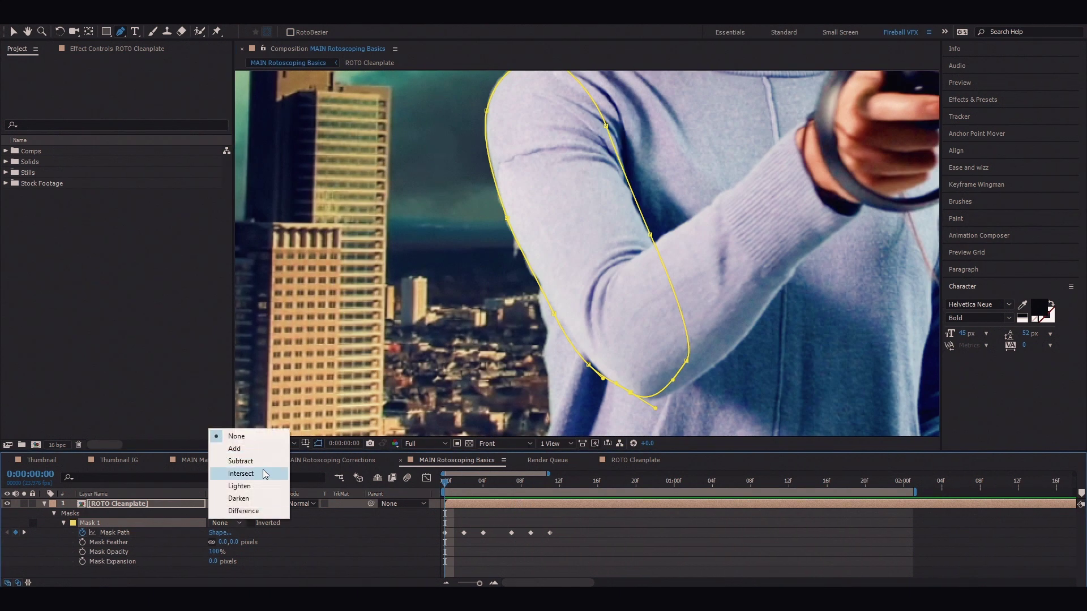
click(227, 448)
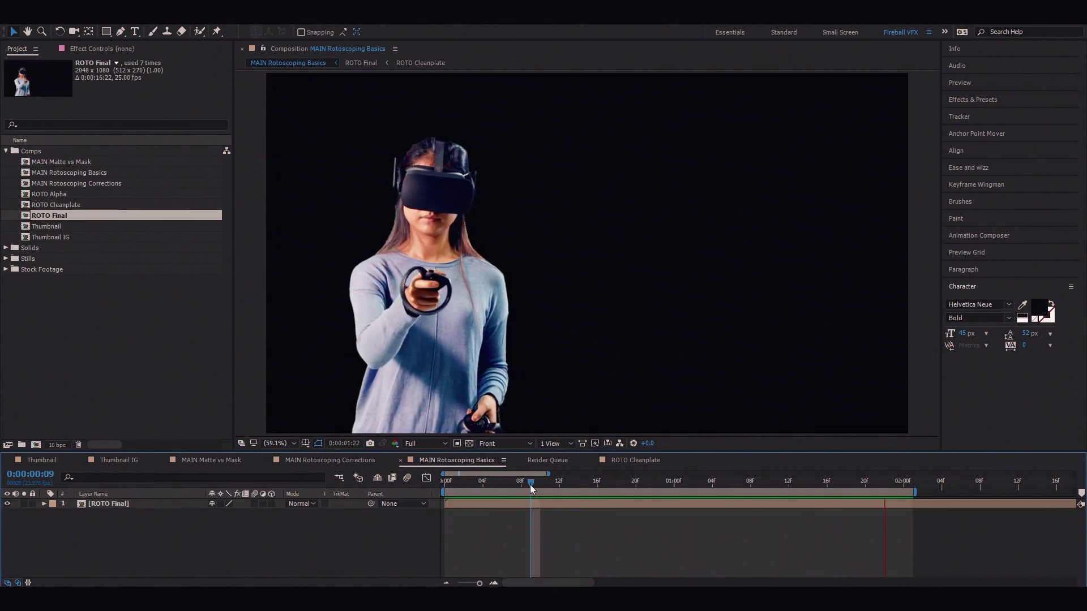
Show the ROTO Final cutout of the girl over the transparency grid.
click(470, 443)
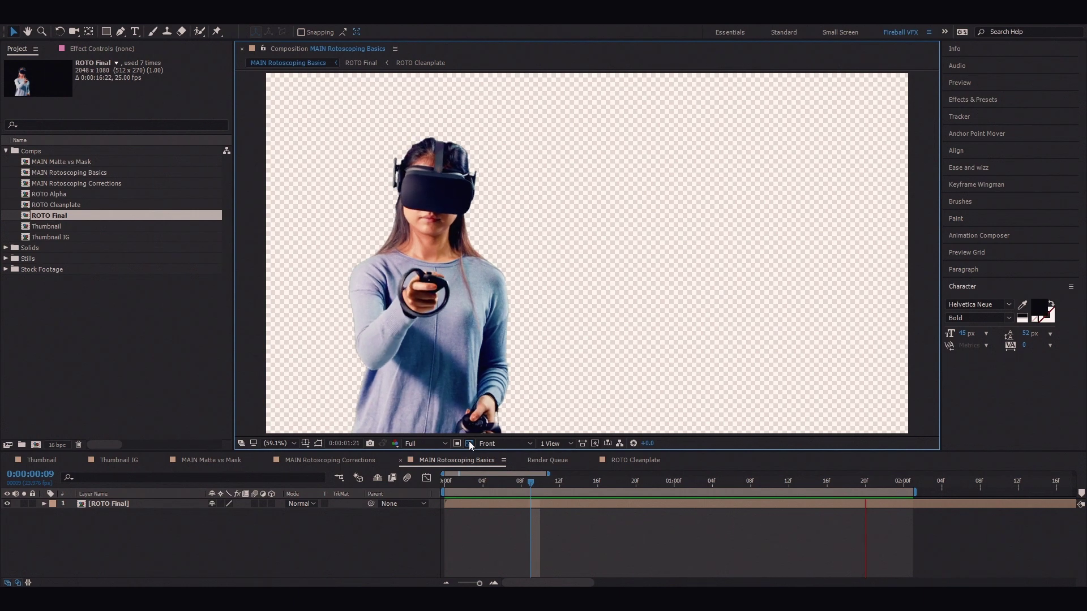